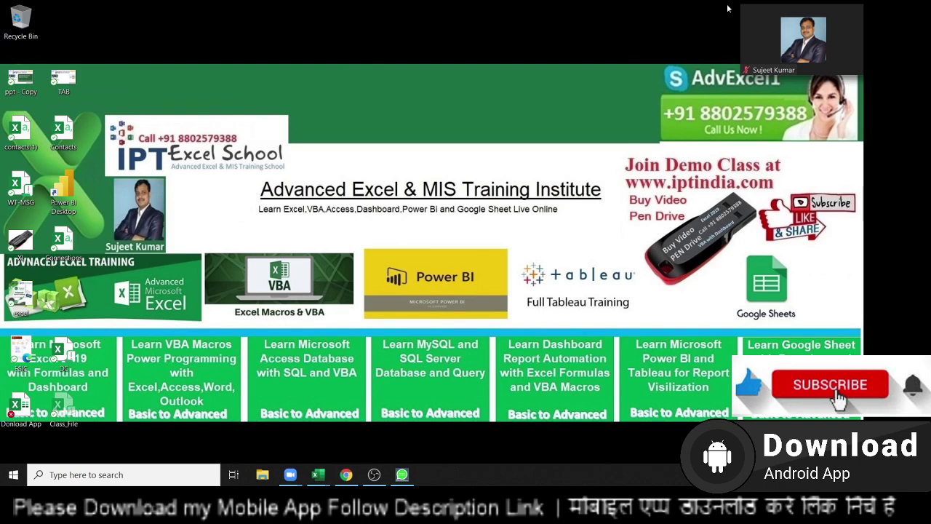
Switch to the Book1 Excel workbook showing Sheet6's Name list
key(alt+Tab)
key(alt+Tab)
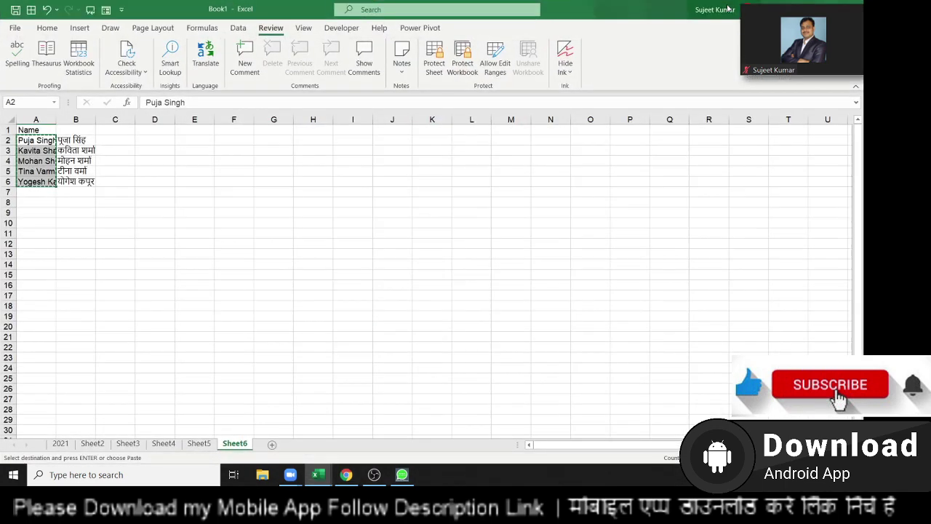
Clear the Hindi names from cells B2:B6
key(Right)
key(Right)
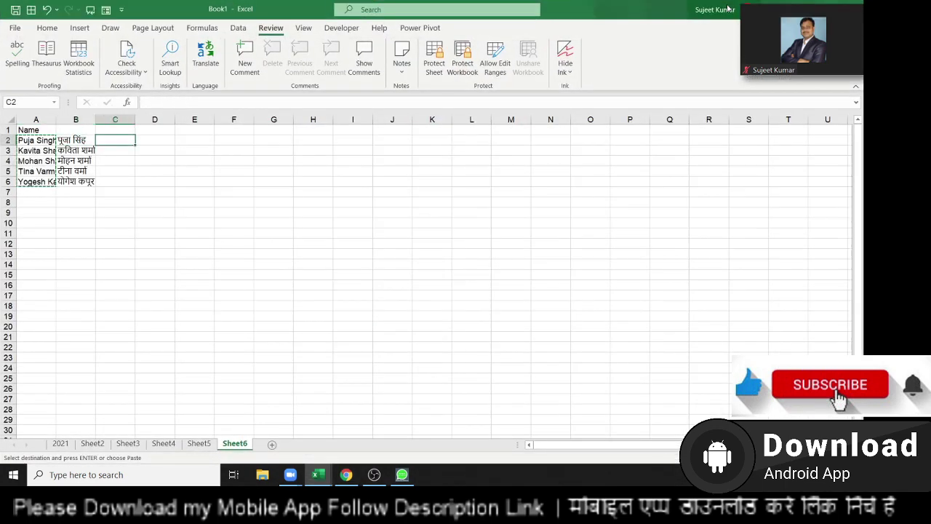
key(Down)
key(Left)
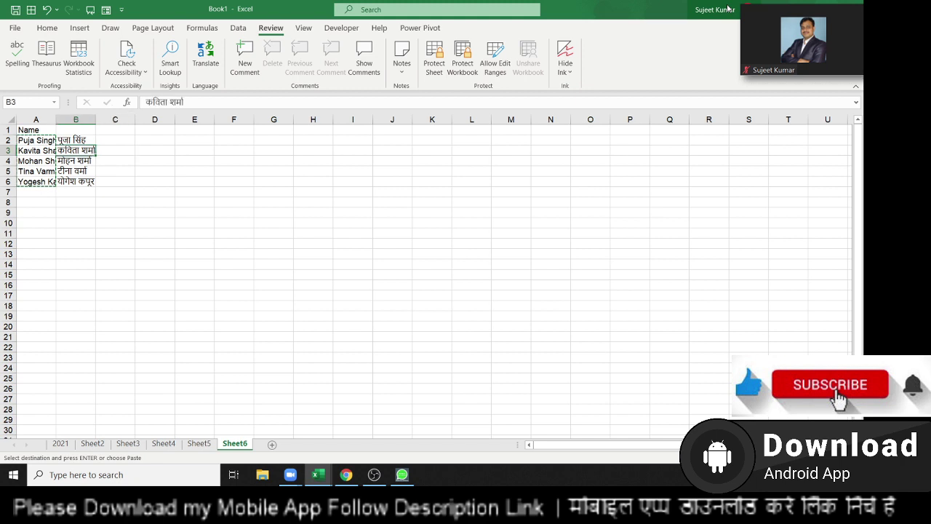
key(Down)
key(Down)
key(Down)
key(Down)
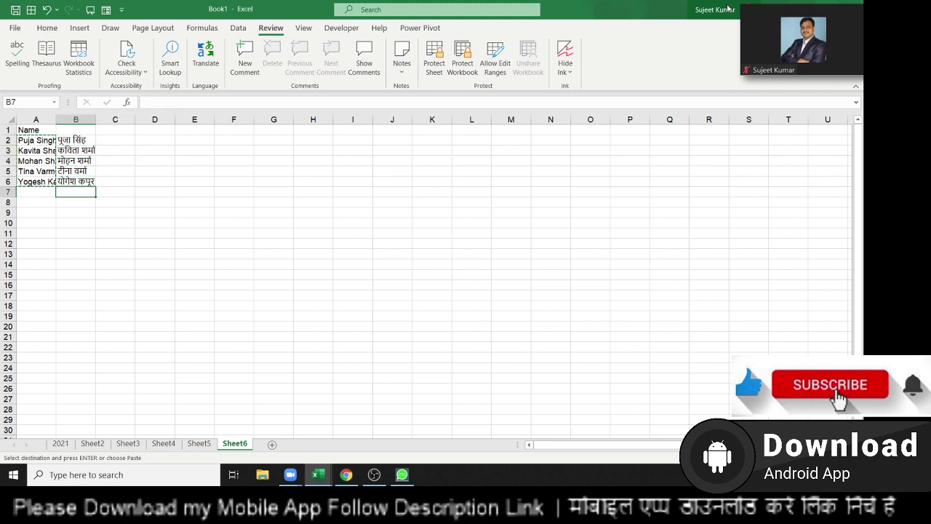
key(Up)
key(Up)
key(Up)
key(Up)
key(Up)
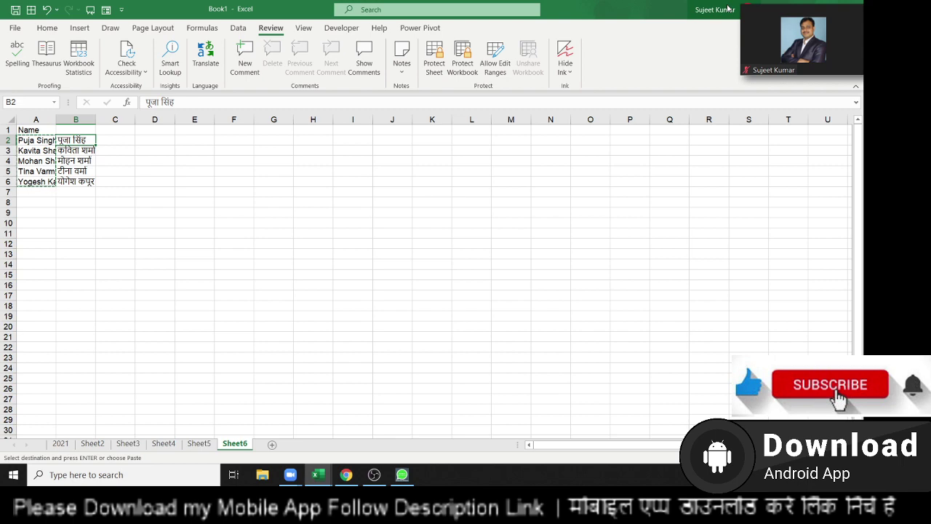
key(shift+Down)
key(shift+Down)
key(shift+Down)
key(shift+Down)
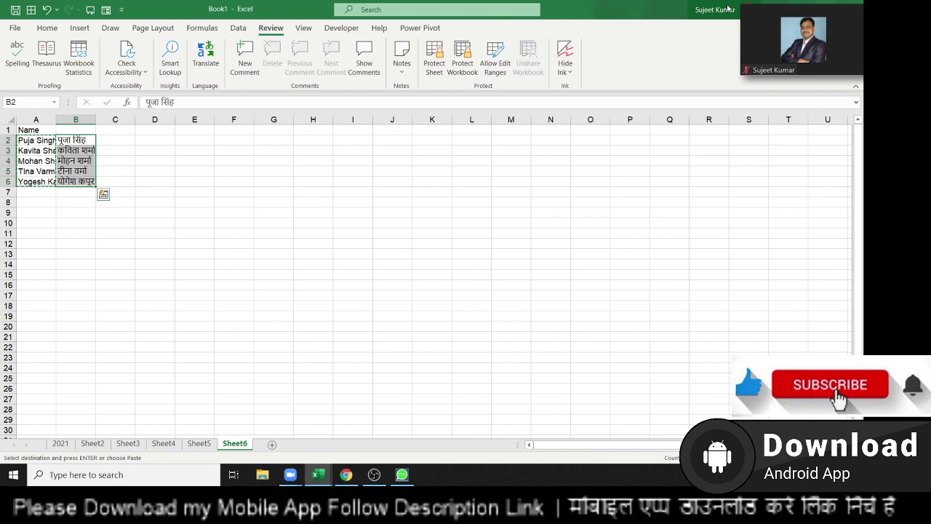
key(Delete)
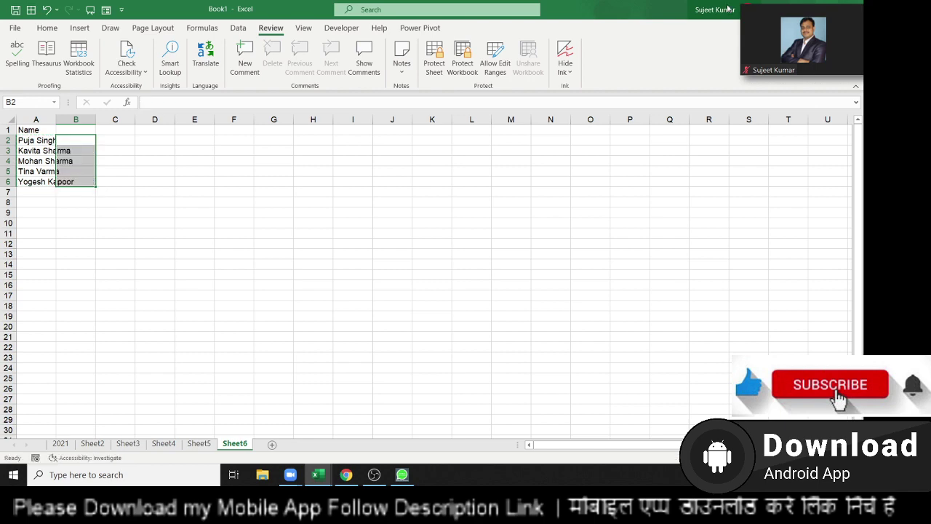
Select the five English names in A2:A6
key(shift+Up)
key(shift+Up)
key(shift+Up)
key(shift+Up)
key(Left)
key(ctrl+Down)
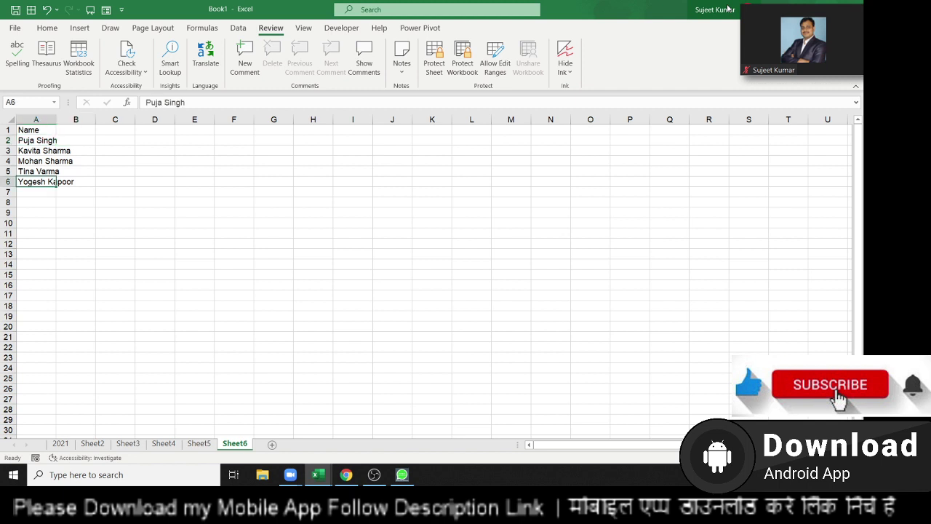
key(Up)
key(Up)
key(Up)
key(Up)
key(shift+Down)
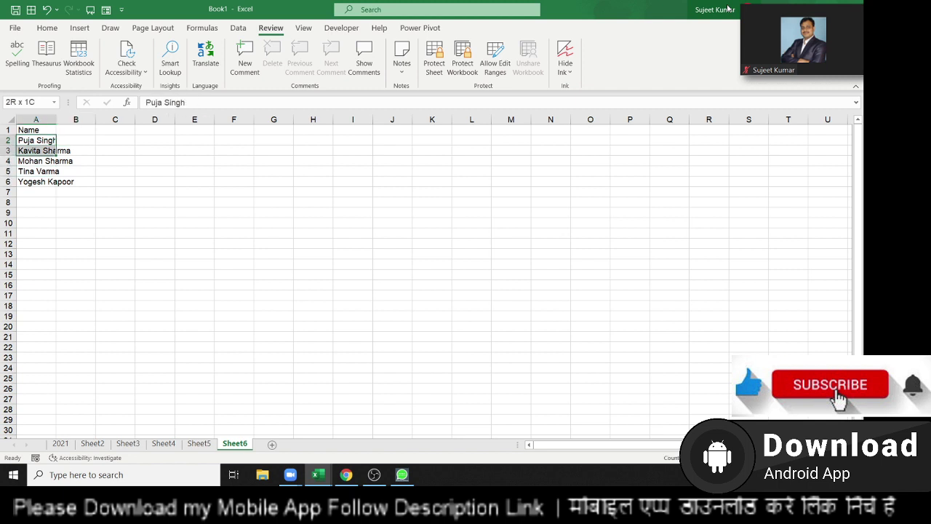
key(shift+Down)
key(shift+Down)
key(shift+Down)
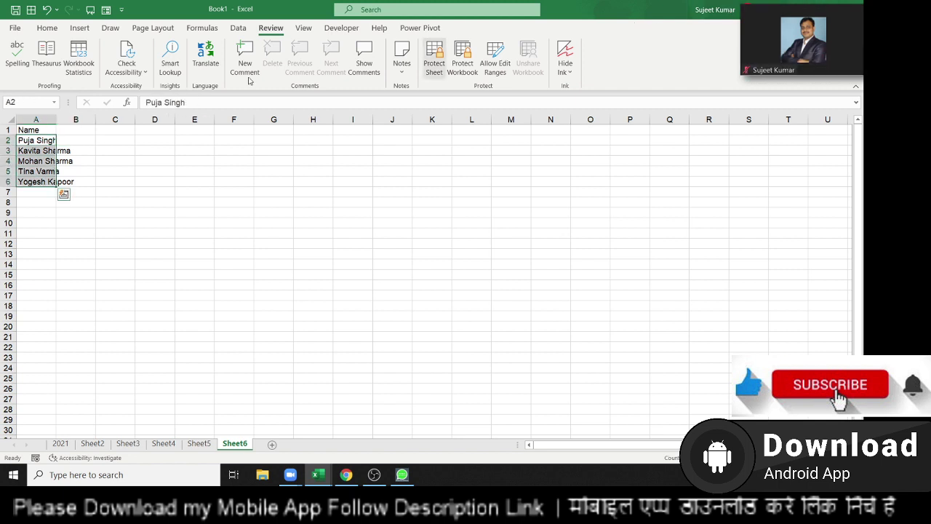
Translate the names to Hindi in the Translator pane; paste into B2, then undo it
click(204, 63)
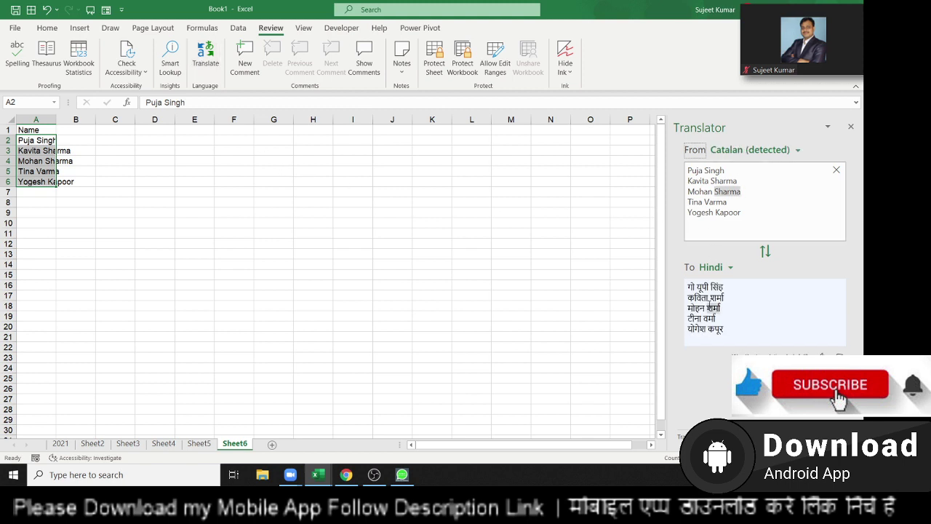
click(82, 142)
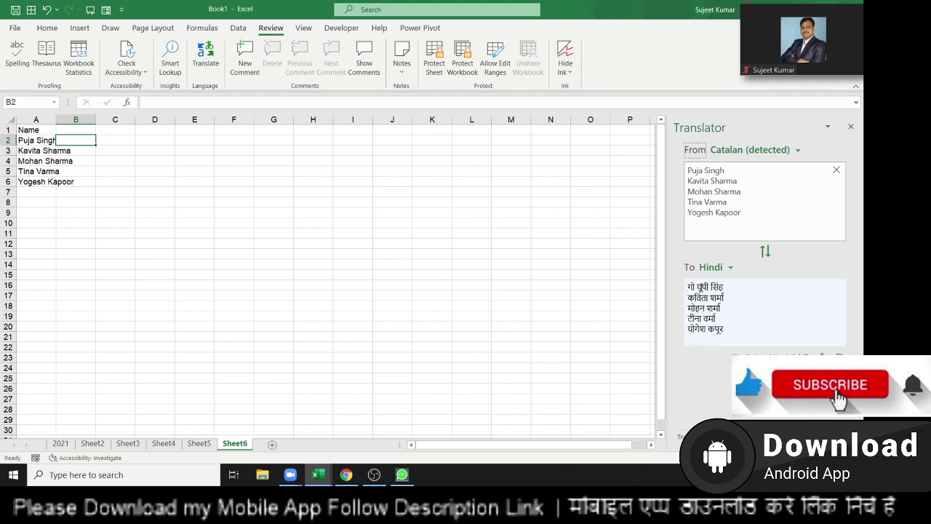
key(ctrl+a)
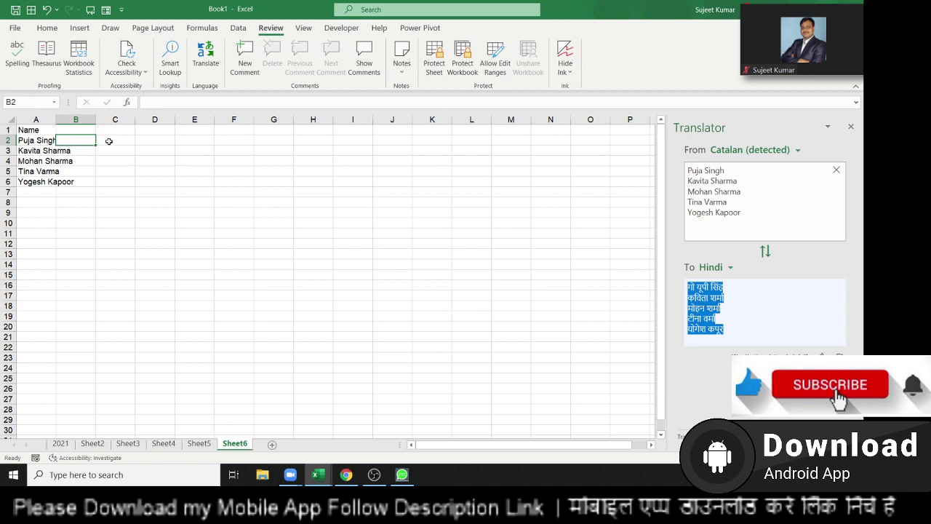
key(ctrl+v)
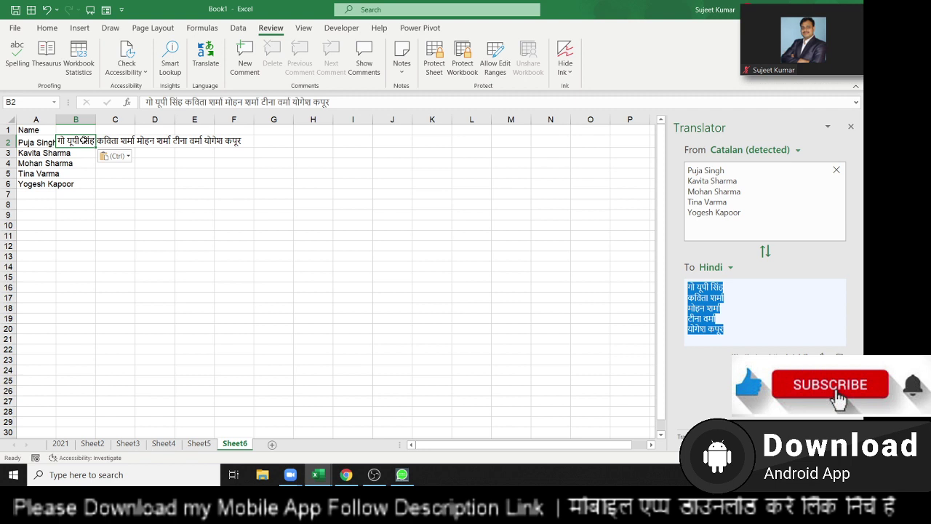
key(ctrl+z)
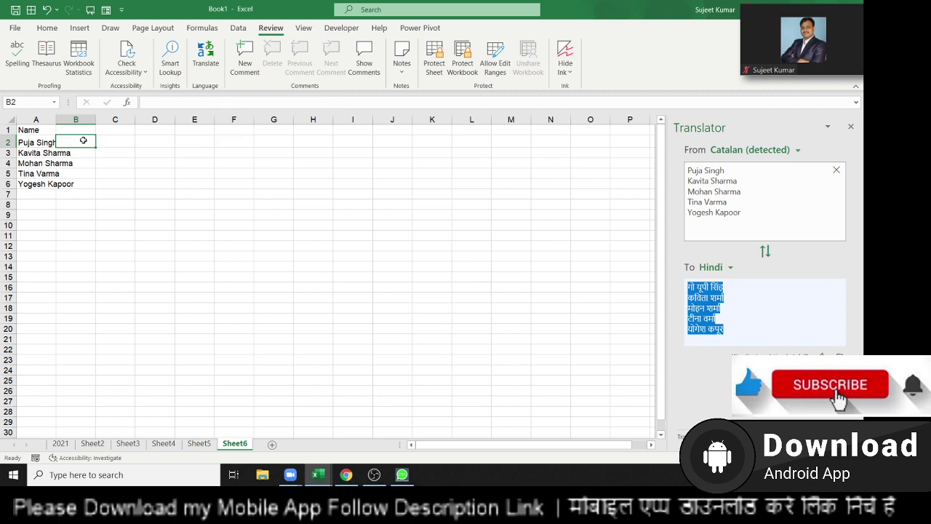
Copy the English names in A2:A6
key(Left)
key(ctrl+shift+Down)
key(ctrl+c)
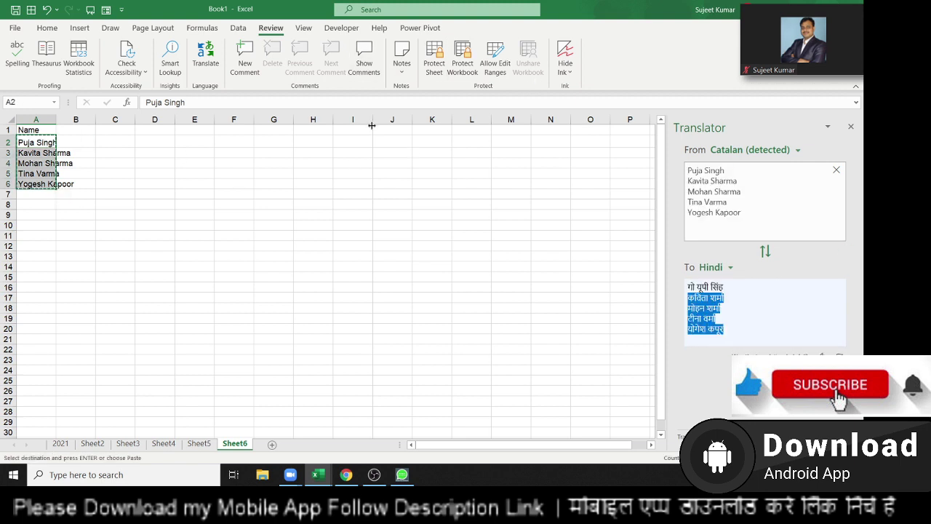
Open Google Translate in Chrome from the Google apps menu
click(347, 475)
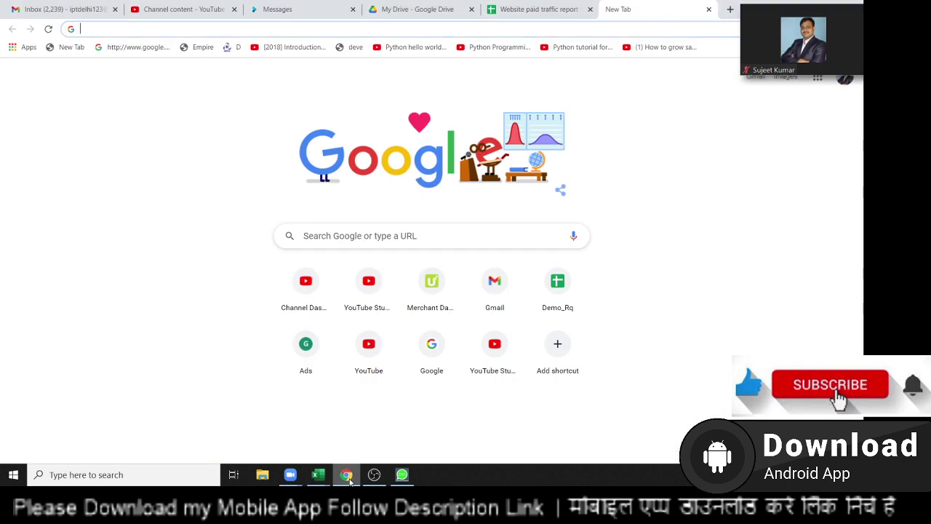
click(818, 80)
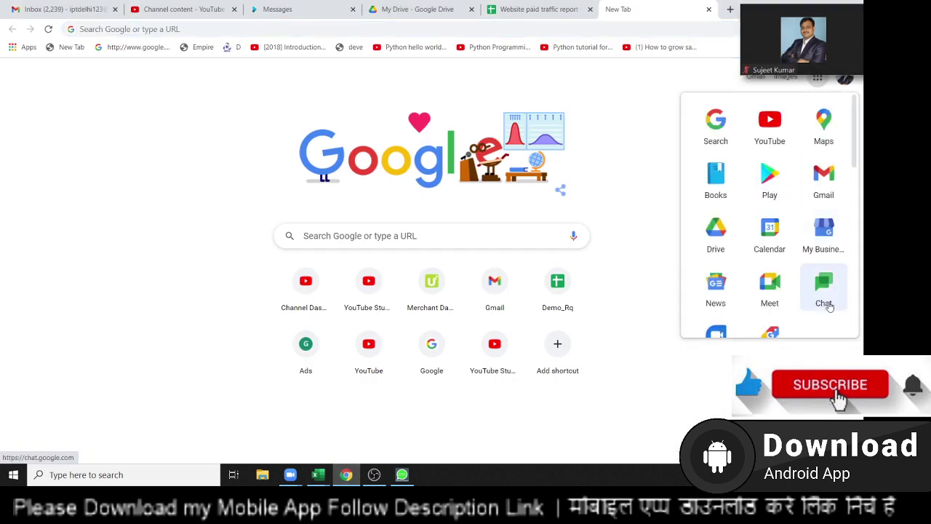
scroll(717, 219, down, 3)
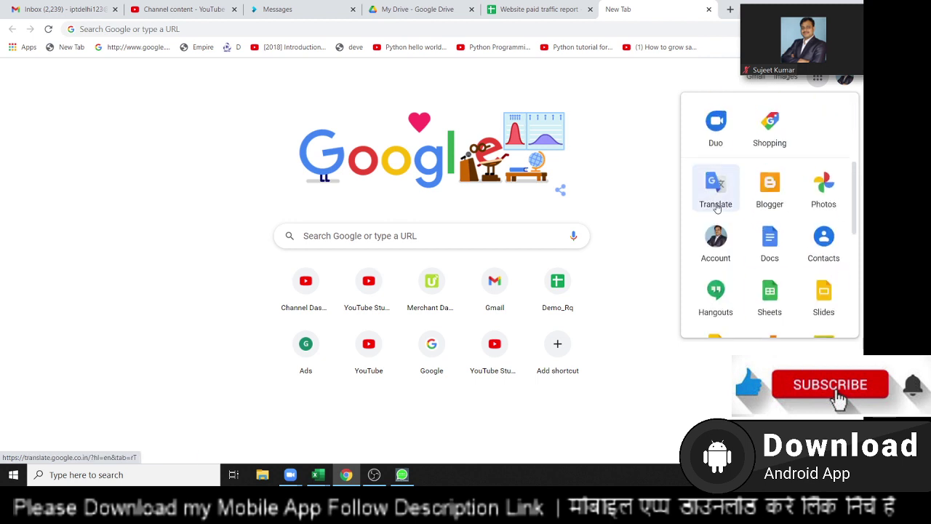
click(716, 191)
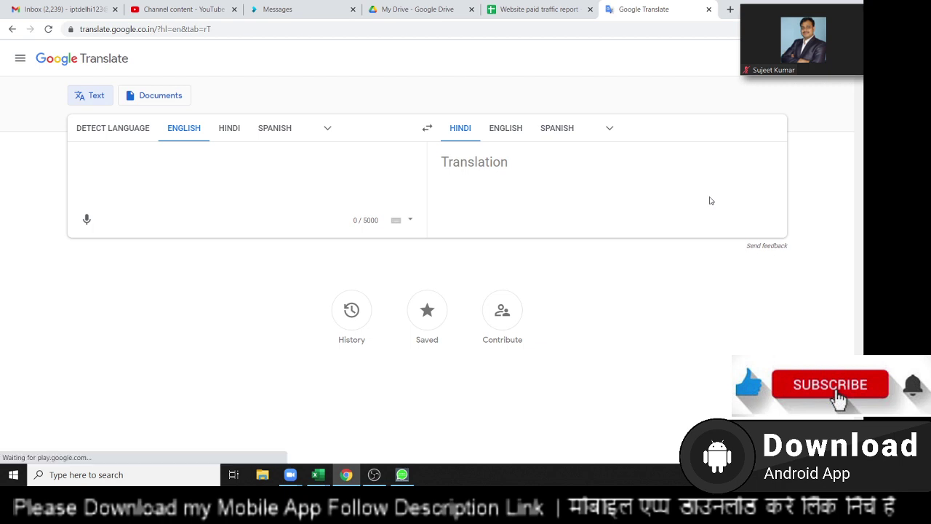
Paste the five English names and select all five Hindi translations
key(ctrl+v)
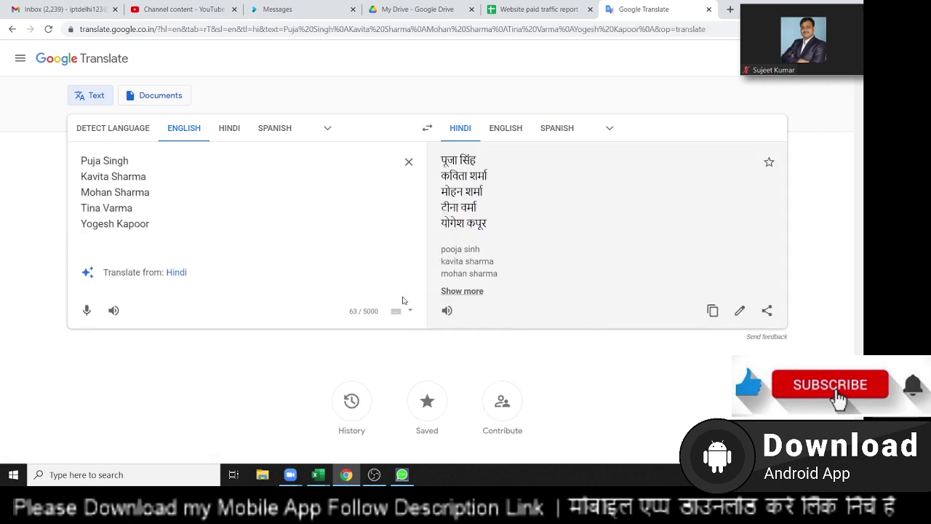
drag(476, 160, 458, 160)
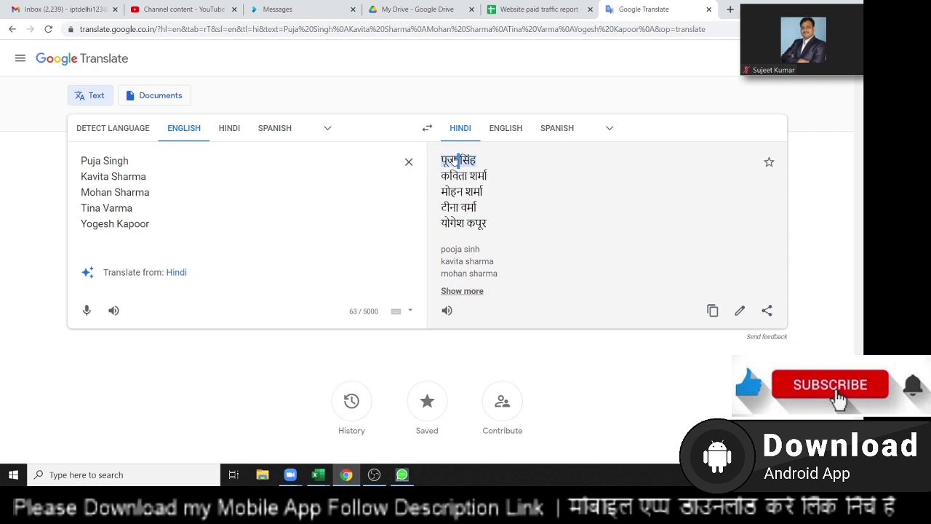
click(459, 160)
drag(489, 232, 439, 158)
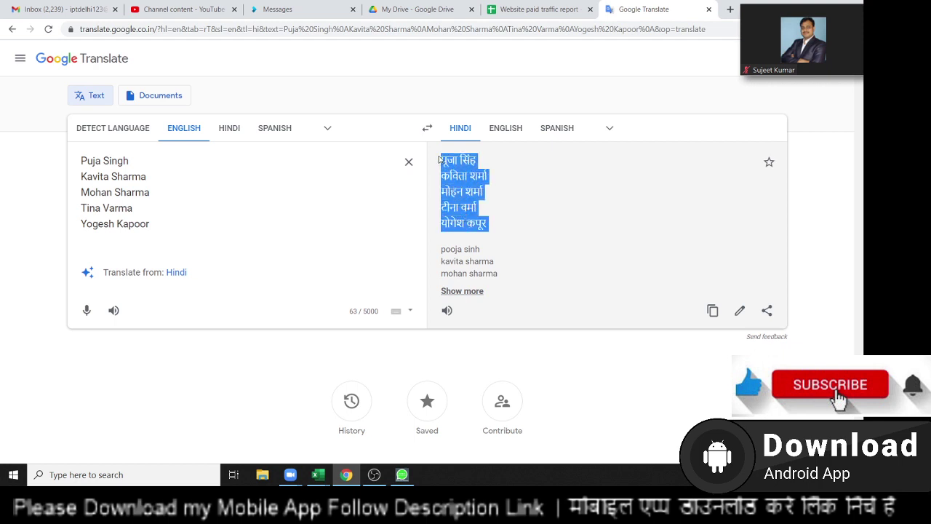
In Excel, paste the Hindi names into B2:B6 and copy the English names A2:A6
key(alt+Tab)
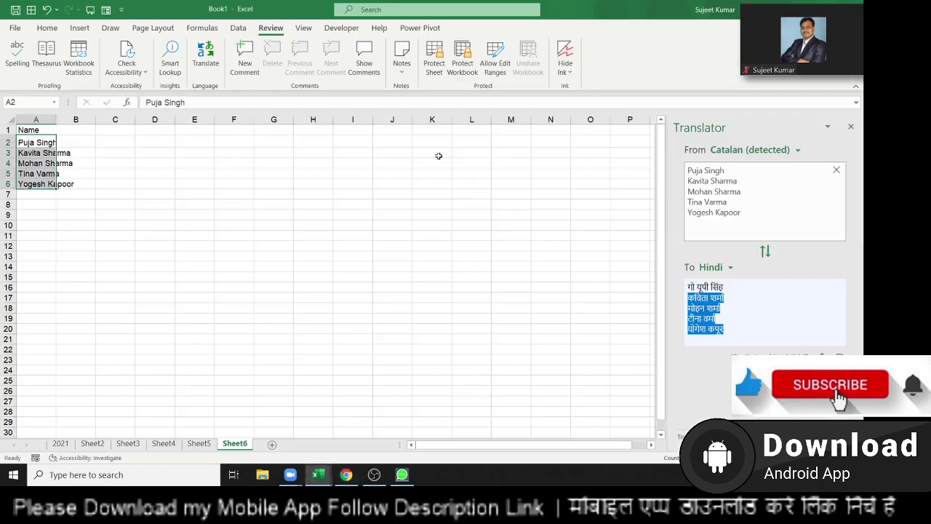
key(Right)
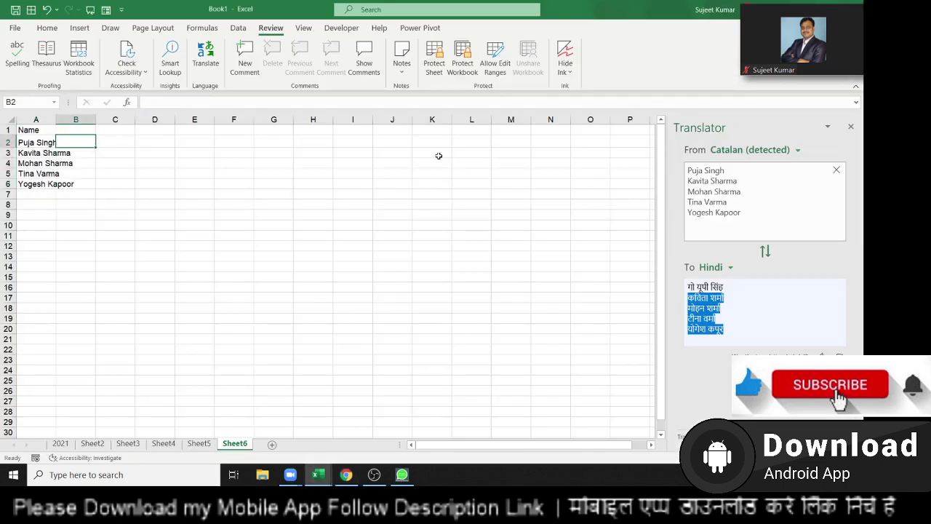
key(ctrl+v)
key(Left)
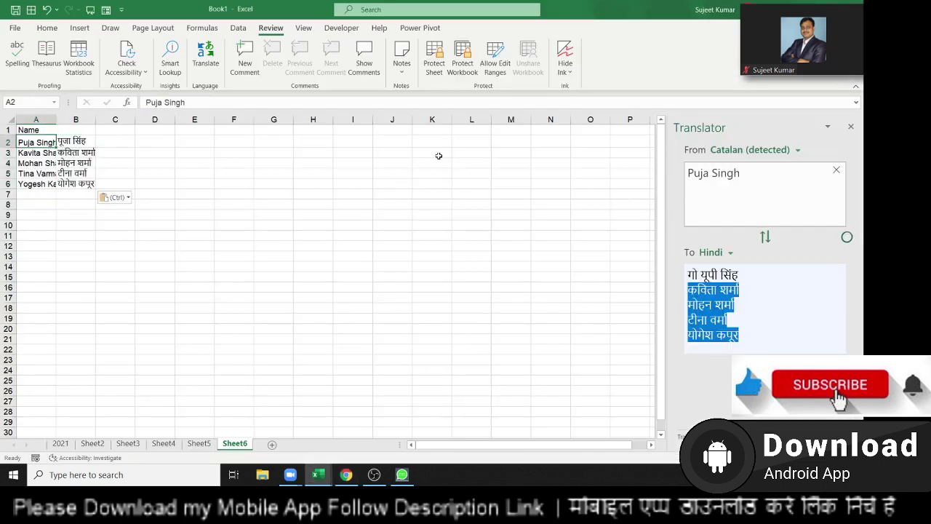
key(shift+Down)
key(shift+Down)
key(shift+Down)
key(ctrl+c)
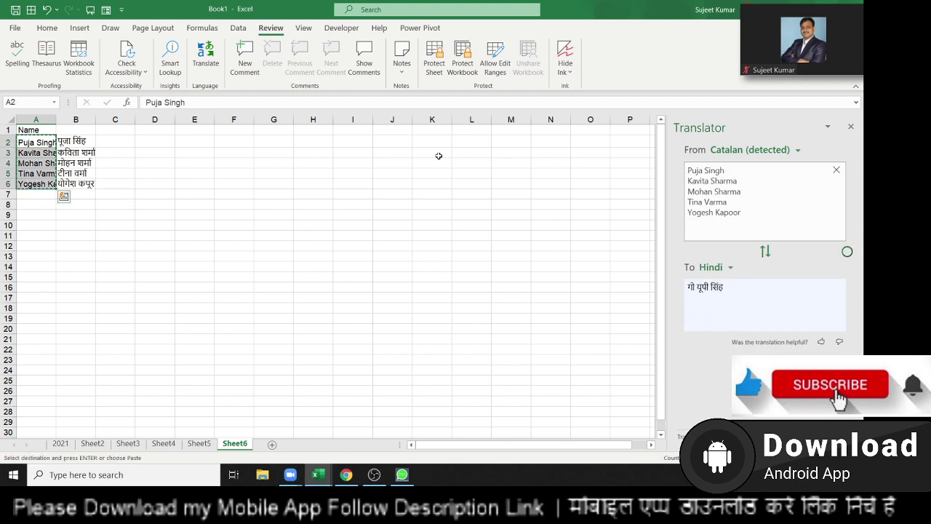
In Chrome, go to My Drive and bring up the new-file options
key(alt+Tab)
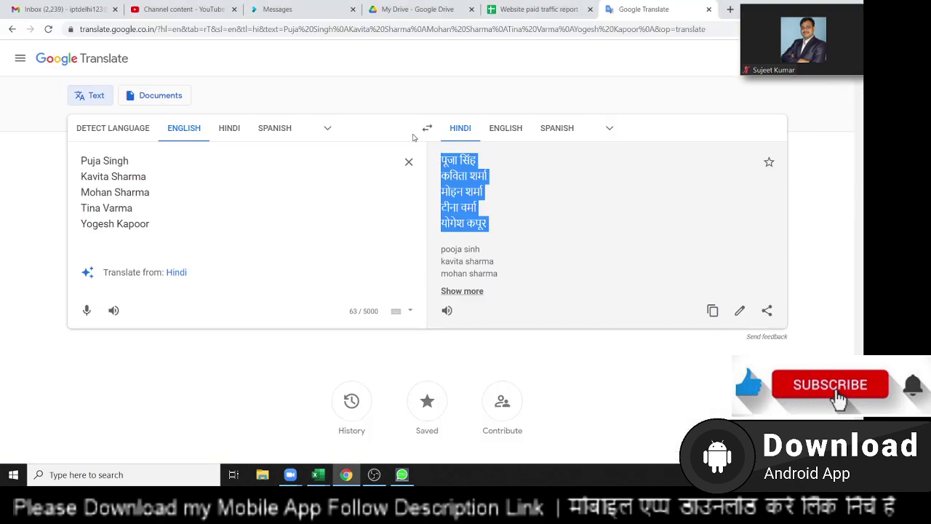
click(525, 8)
click(433, 10)
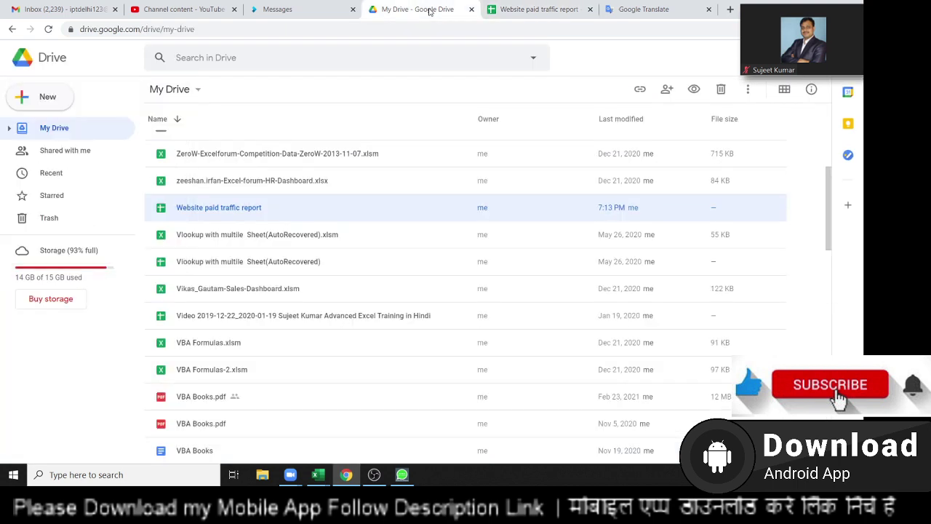
click(58, 106)
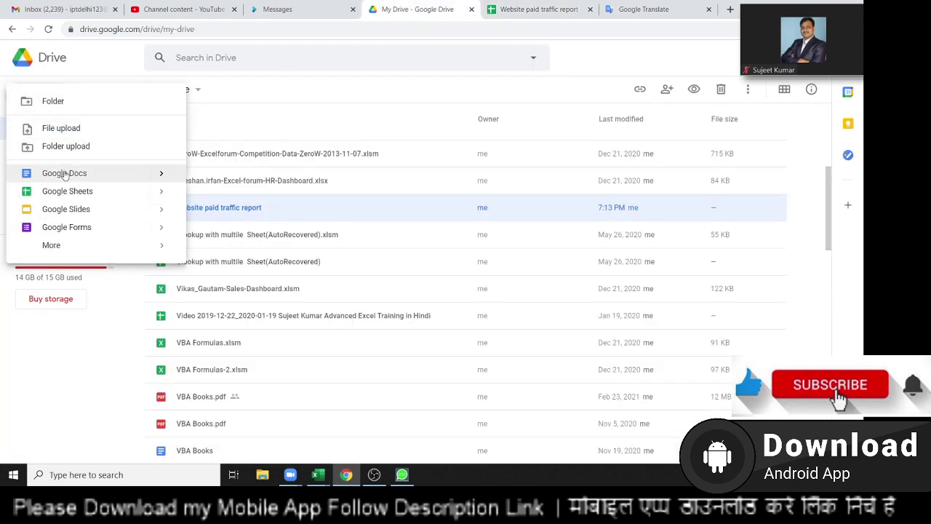
Paste the five English names into A1:A5 of the Website paid traffic report's Sheet6
click(511, 10)
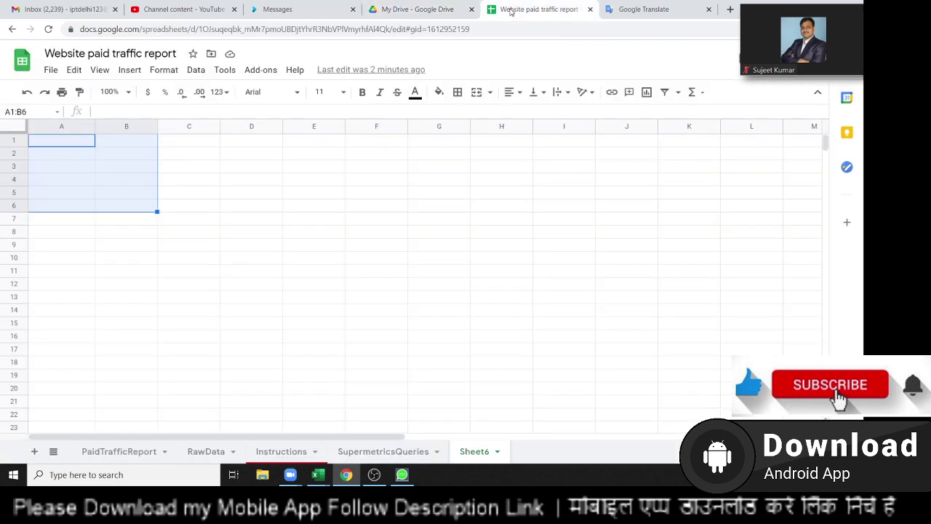
click(304, 174)
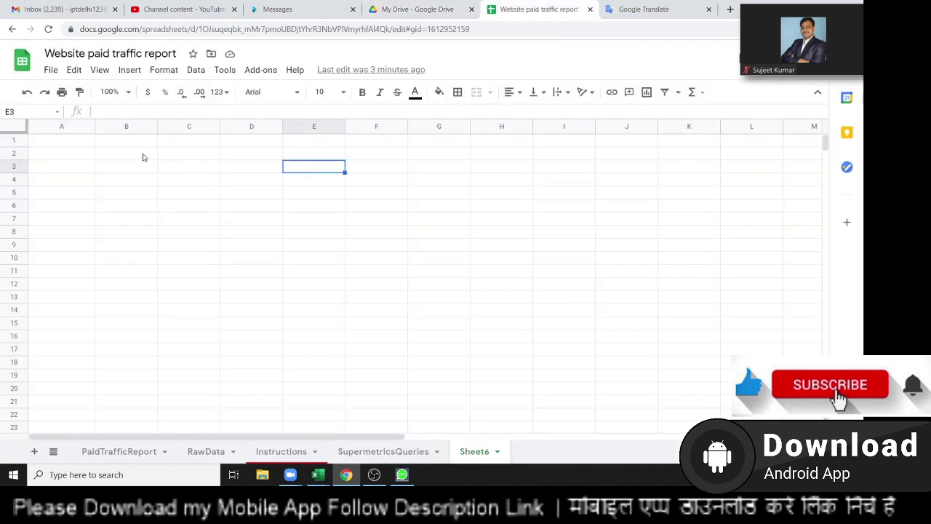
click(78, 144)
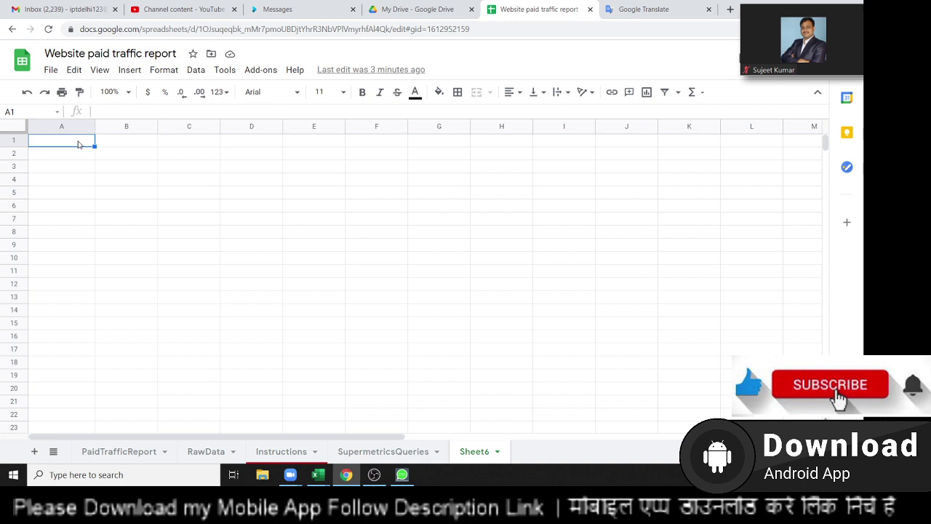
key(ctrl+v)
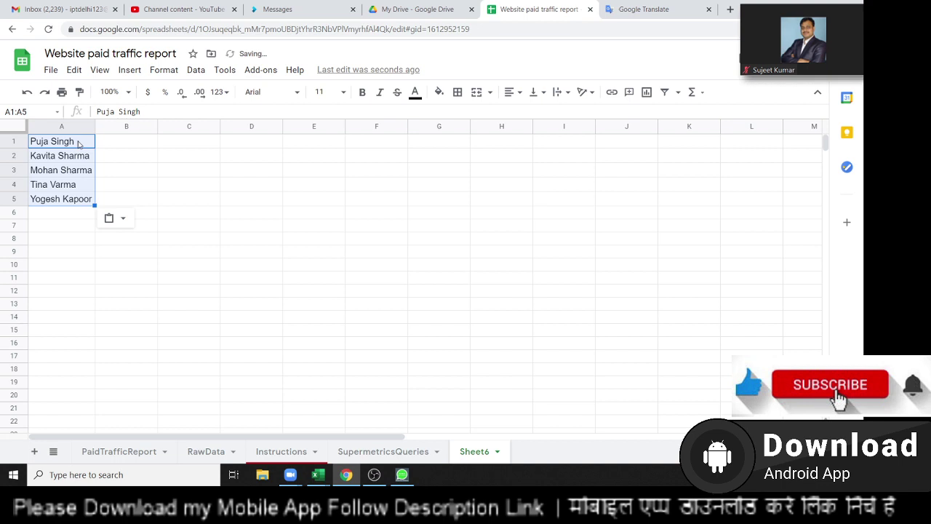
click(124, 140)
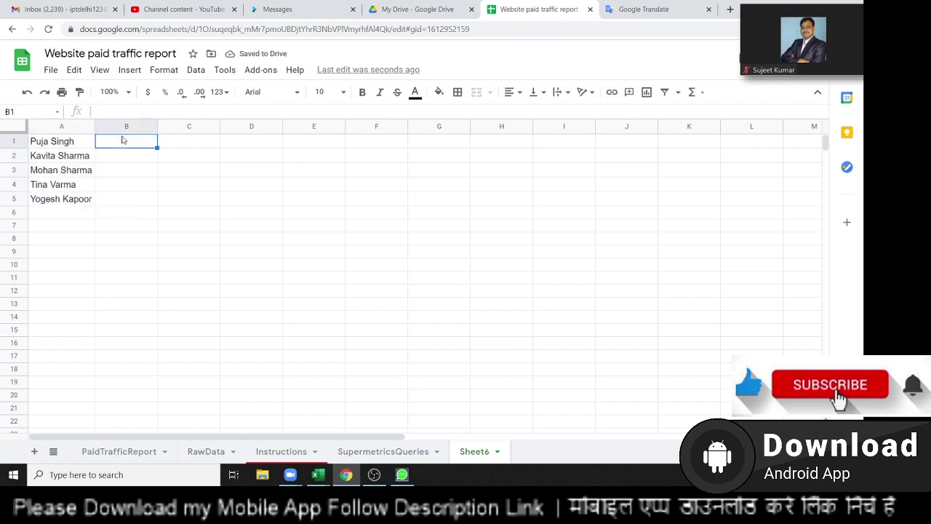
Enter =GOOGLETRANSLATE(A1,"en","hi") in B1 to show the first name in Hindi
text(=)
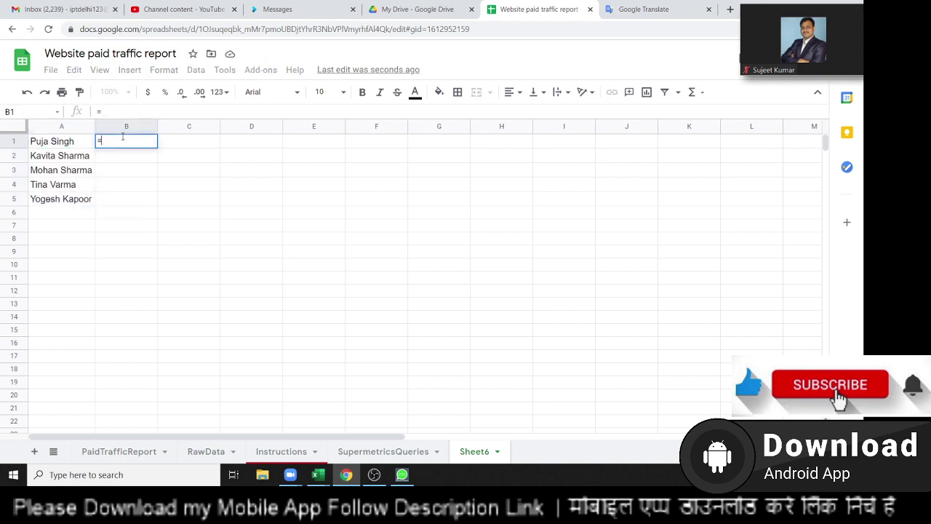
text(go)
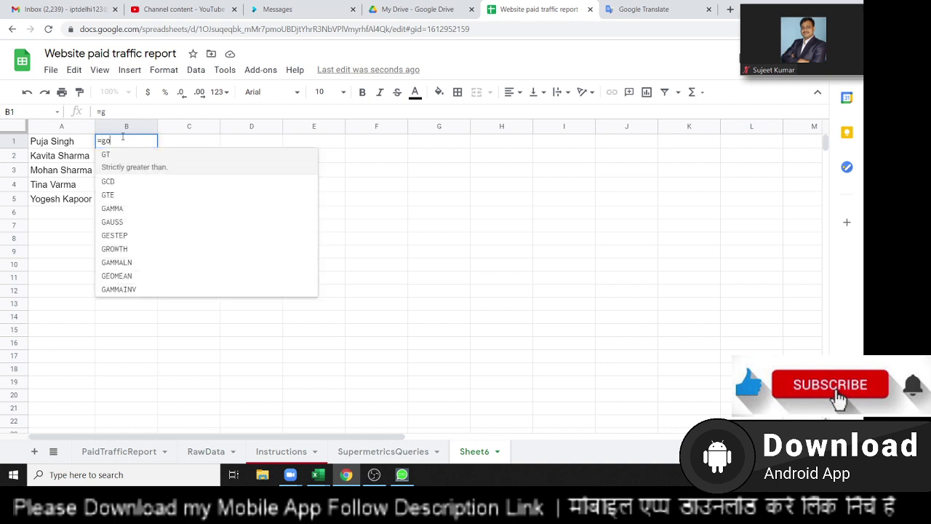
text(o)
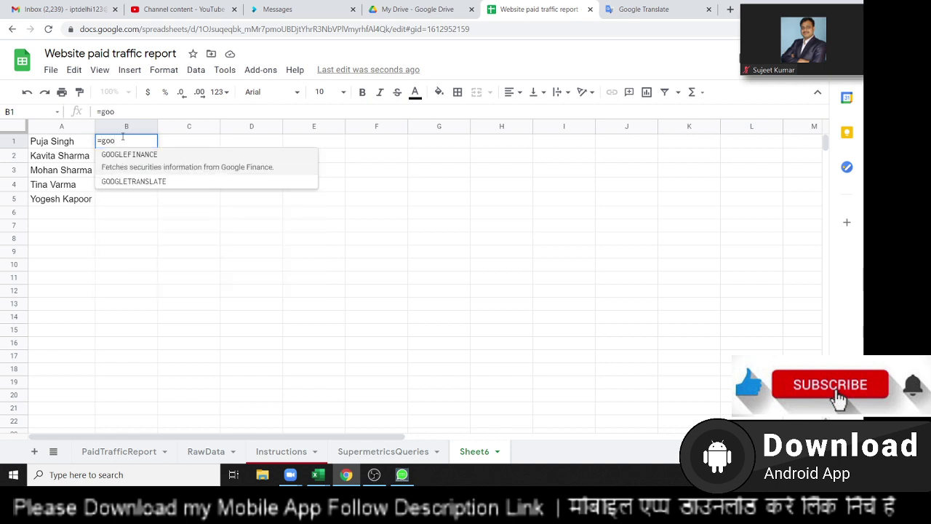
key(Down)
key(Tab)
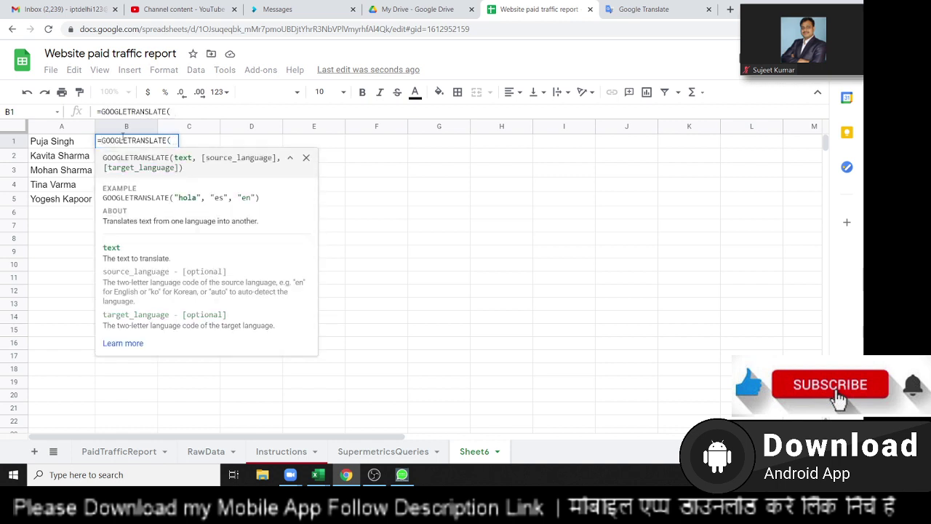
click(55, 145)
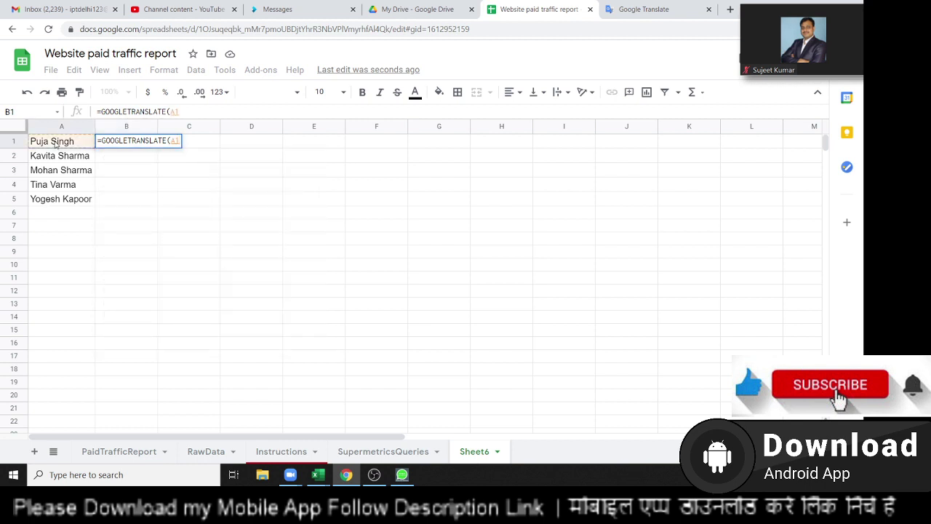
text(,)
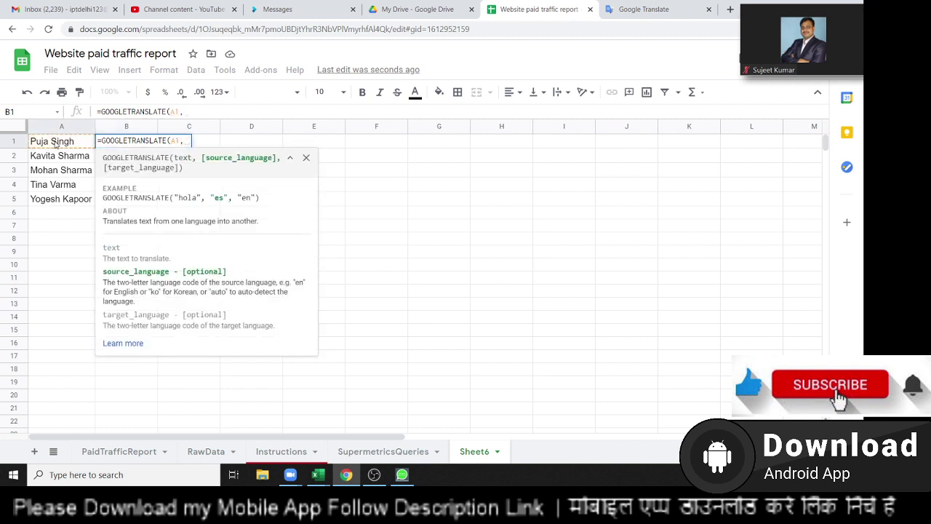
text(")
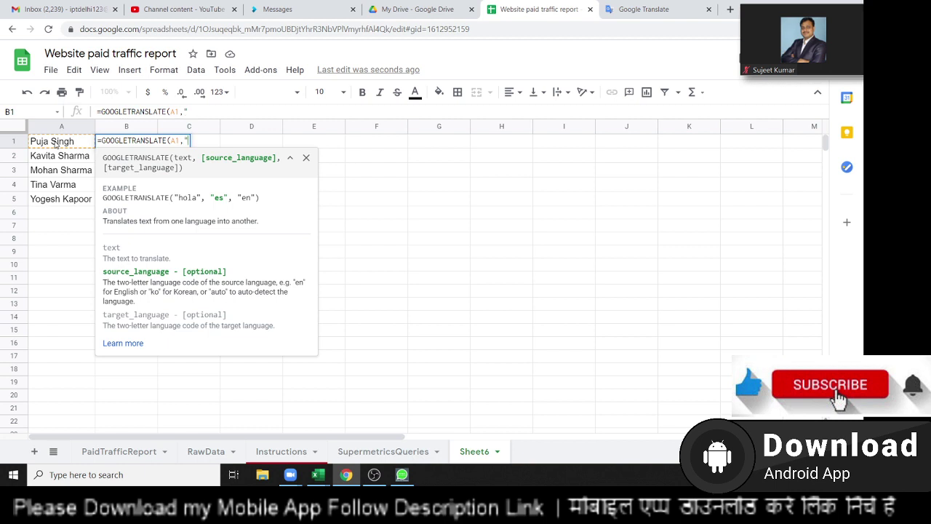
text(en)
text(")
text(,)
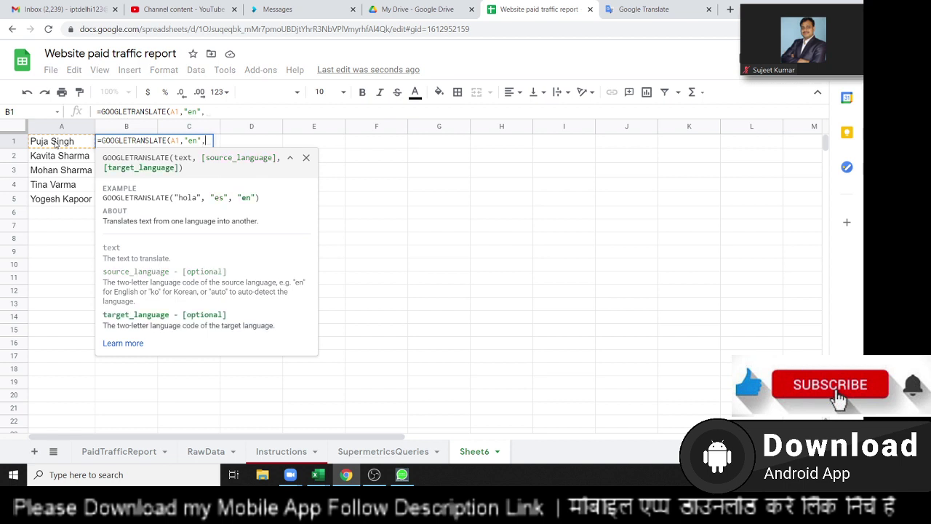
text(")
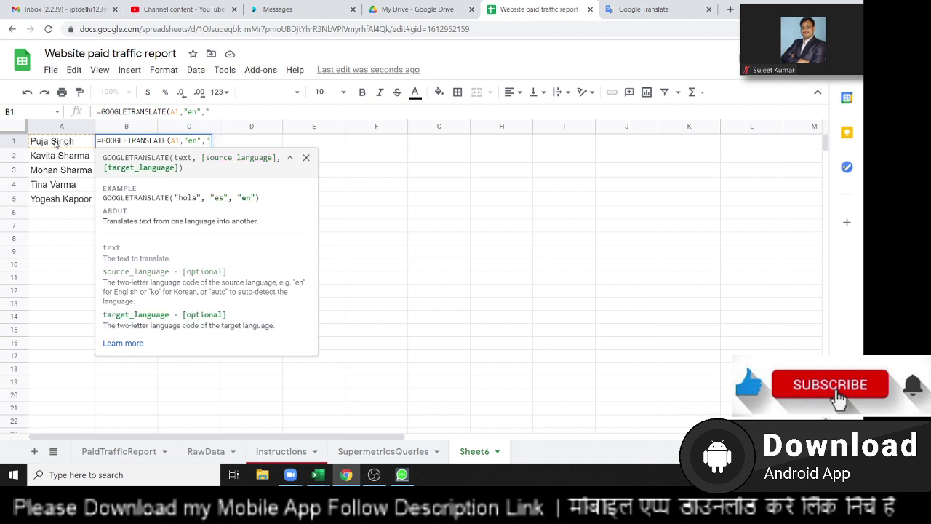
text(h)
text(i")
text())
key(Return)
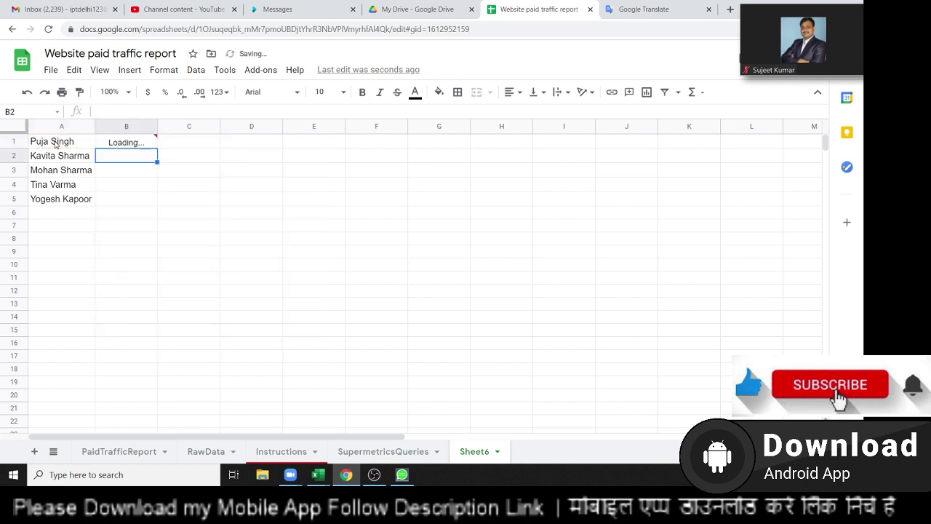
click(146, 150)
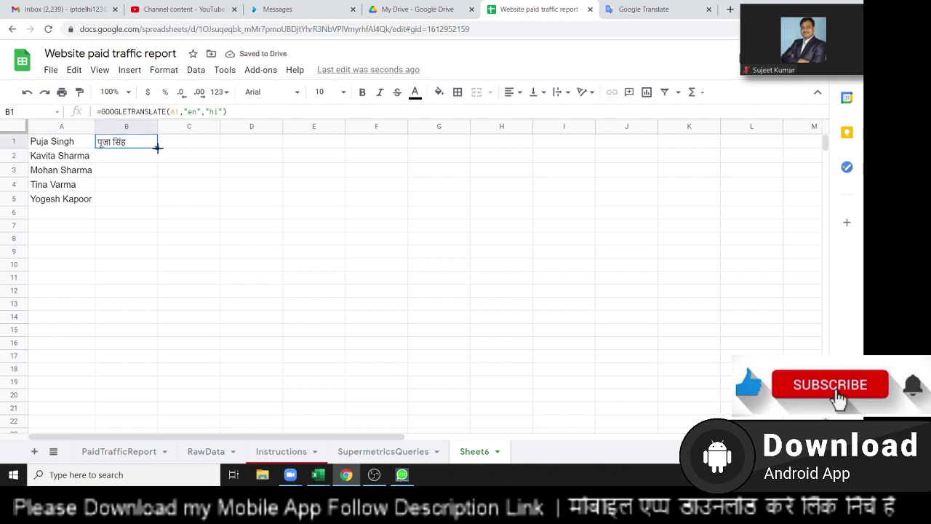
Fill the translation formula down to B5 and copy the five Hindi results
double_click(157, 148)
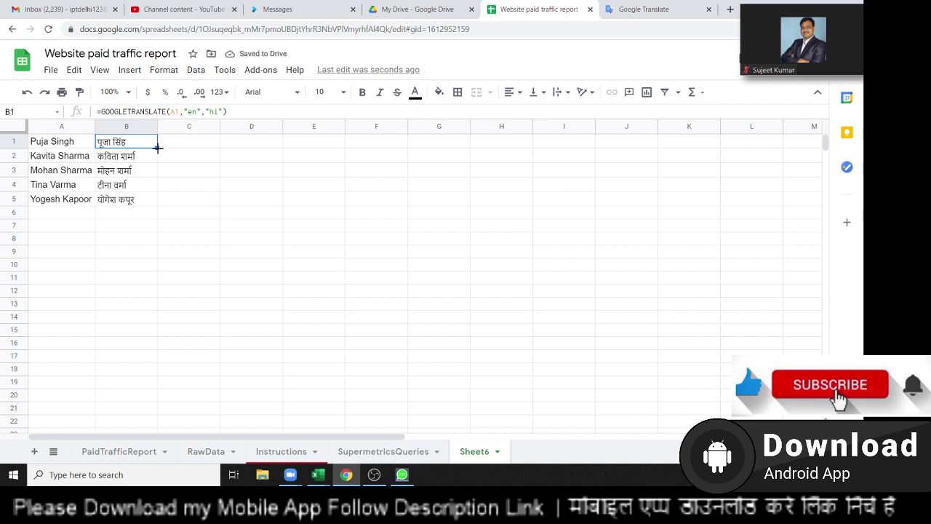
key(Down)
key(Down)
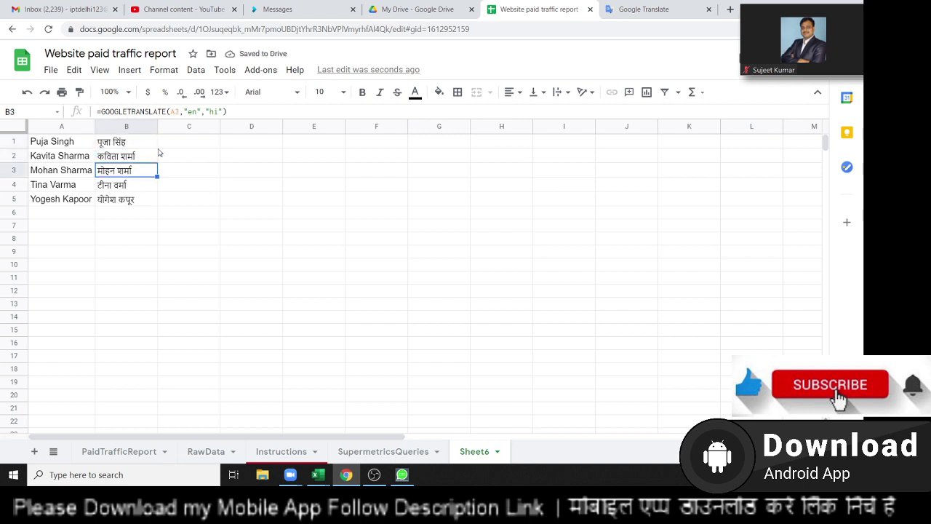
key(Down)
key(Down)
shift+click(156, 147)
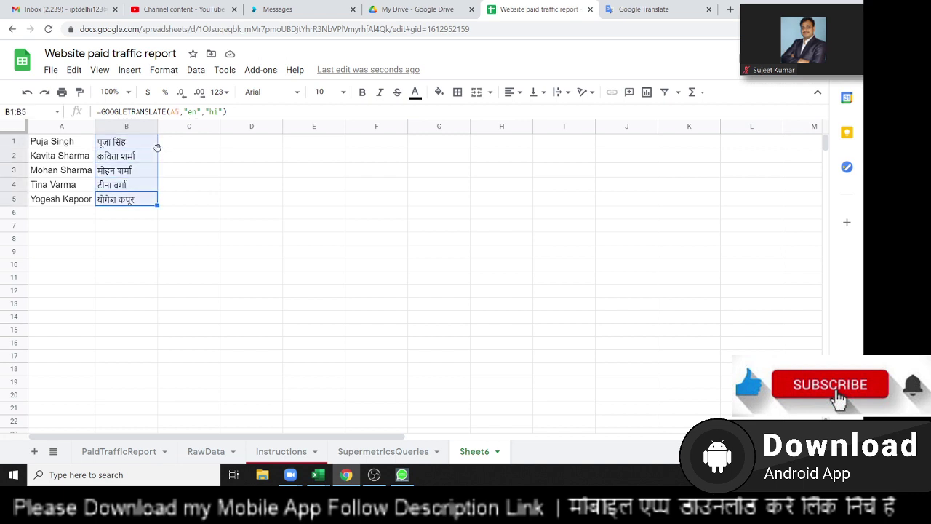
key(ctrl+c)
key(alt+Tab)
key(alt+Tab)
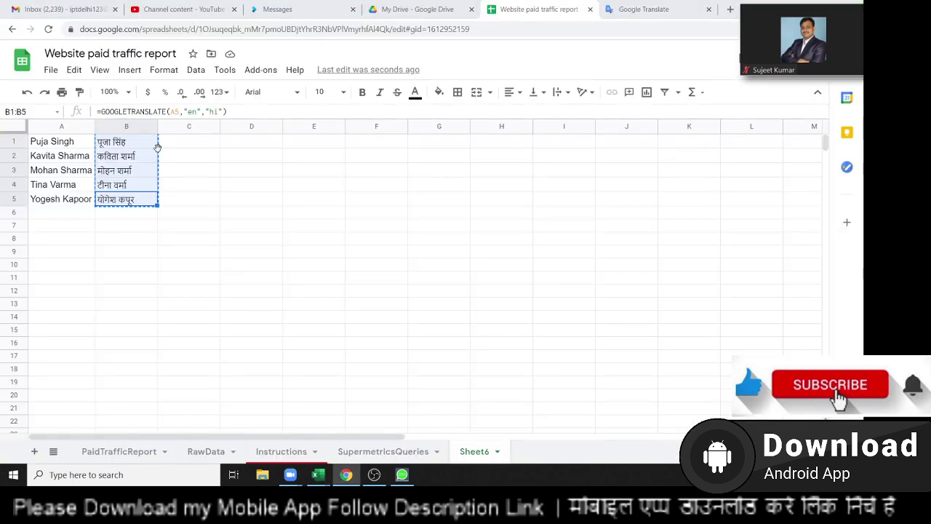
key(alt+Tab)
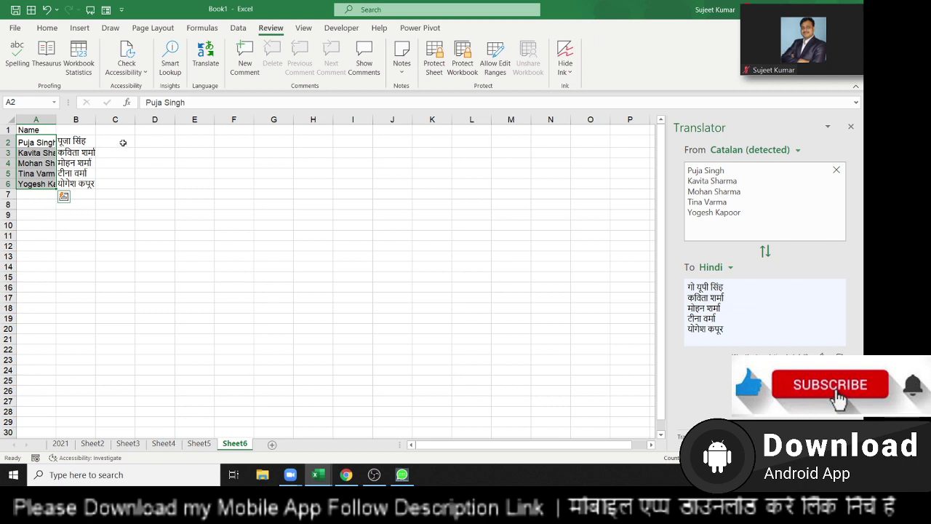
Paste the five Google Sheets Hindi names into C2:C6
click(123, 142)
key(ctrl+v)
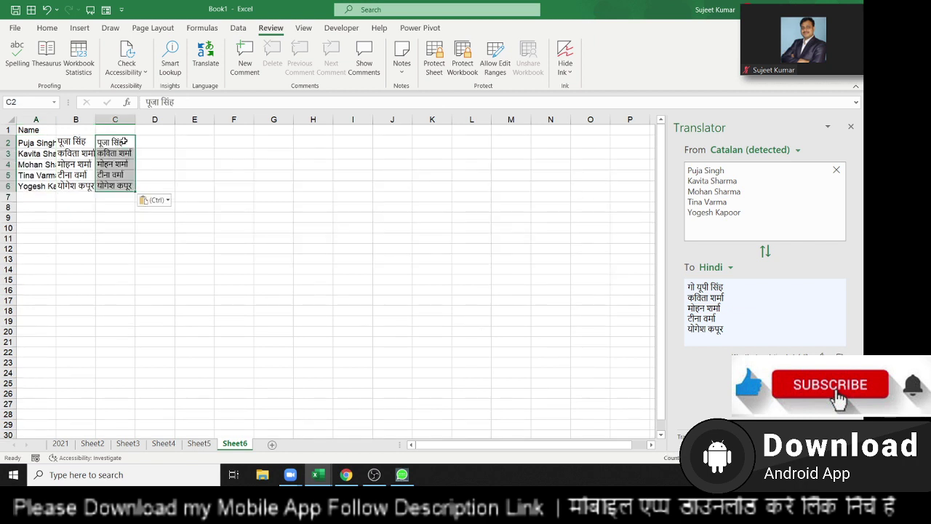
click(123, 141)
key(Down)
key(Down)
key(Down)
key(Down)
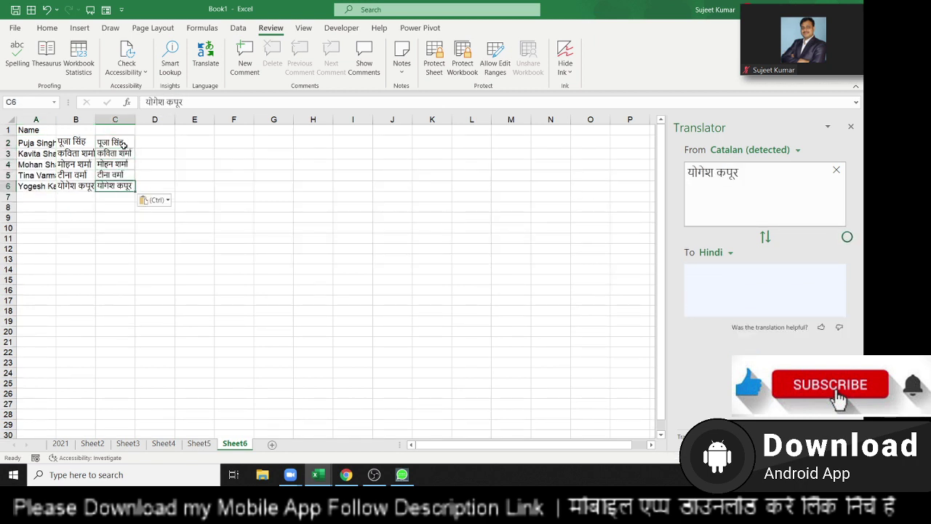